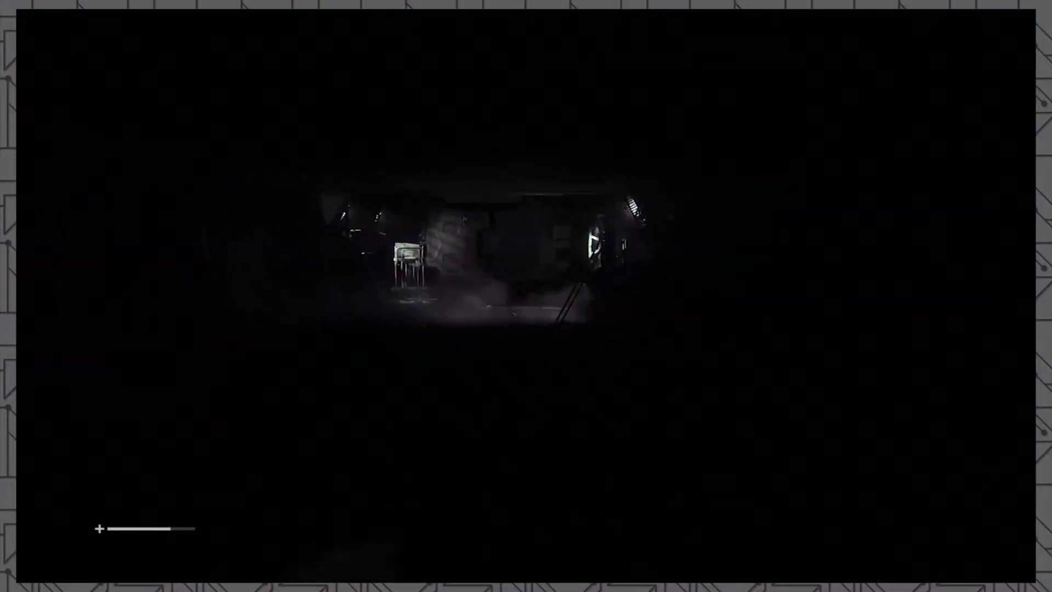
key(w)
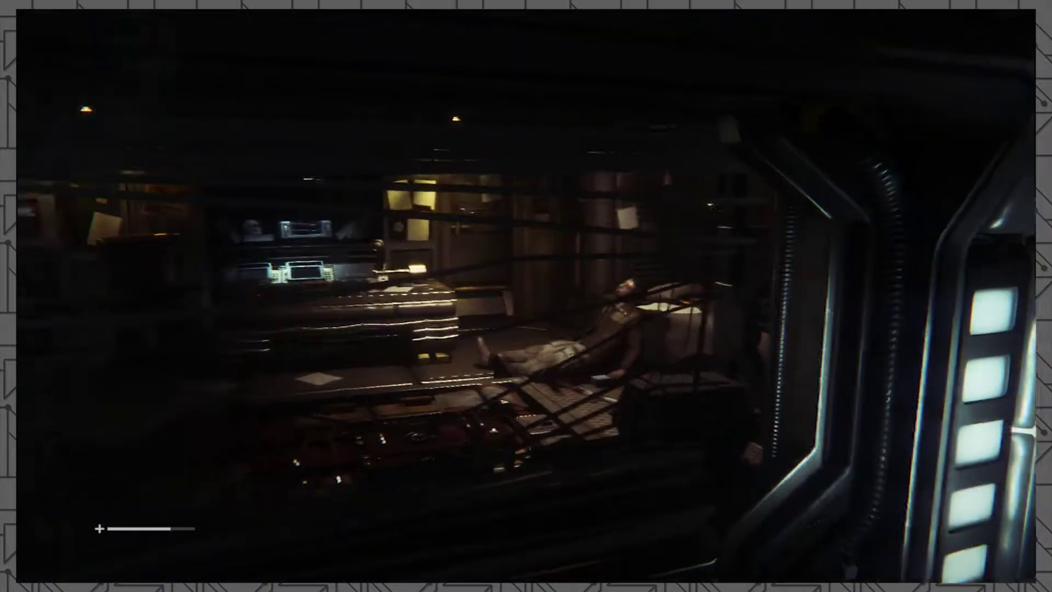
key(s)
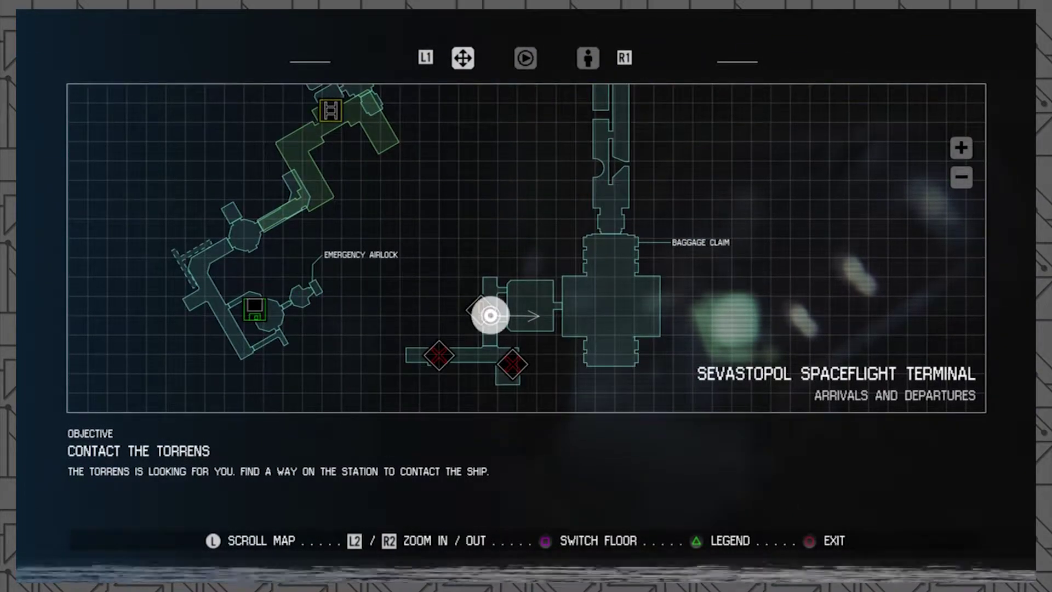
key(Escape)
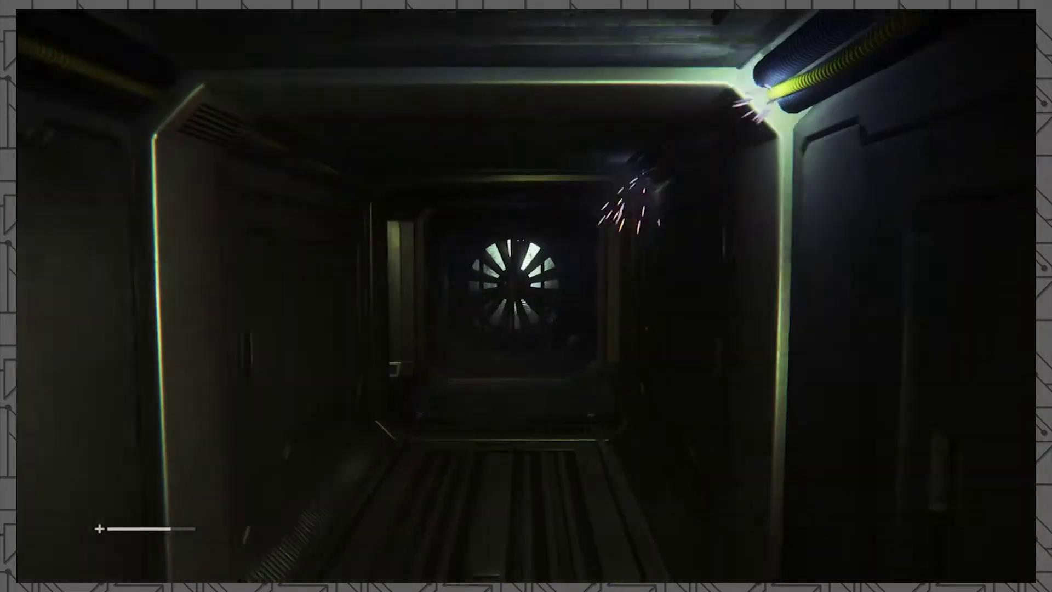
key(w)
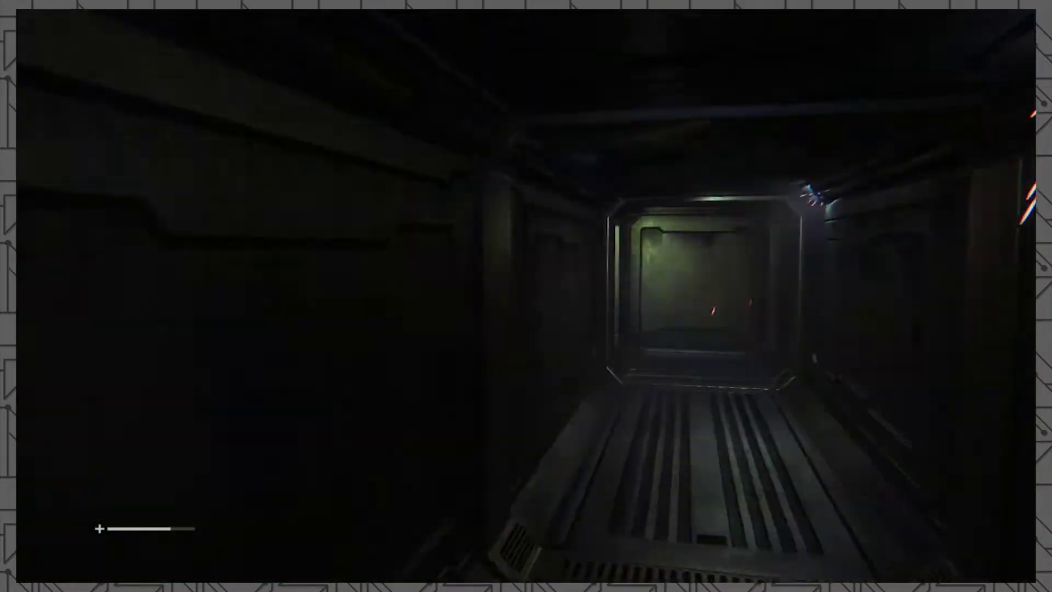
key(w)
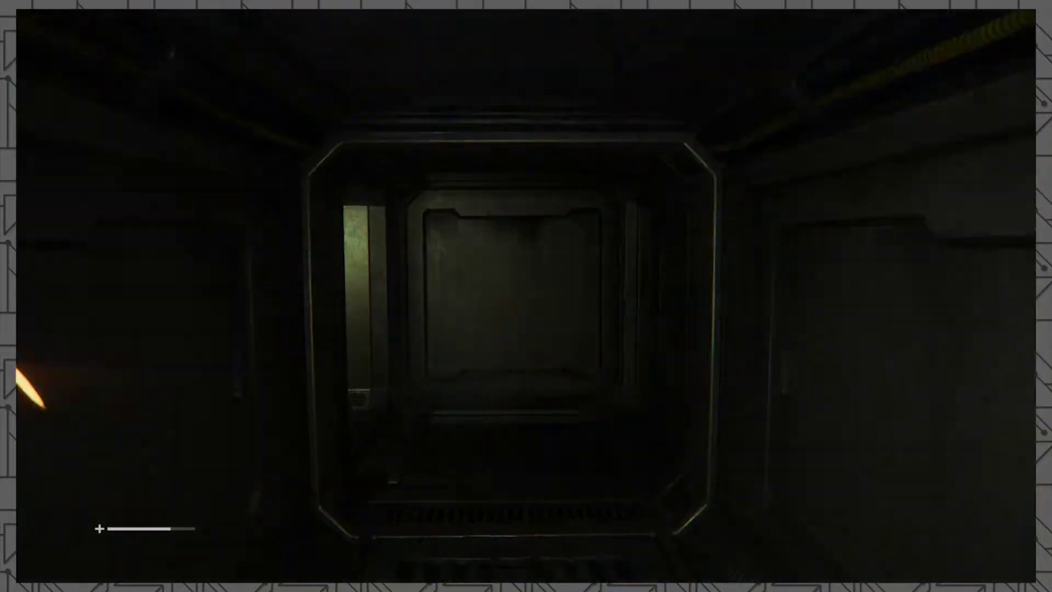
key(w)
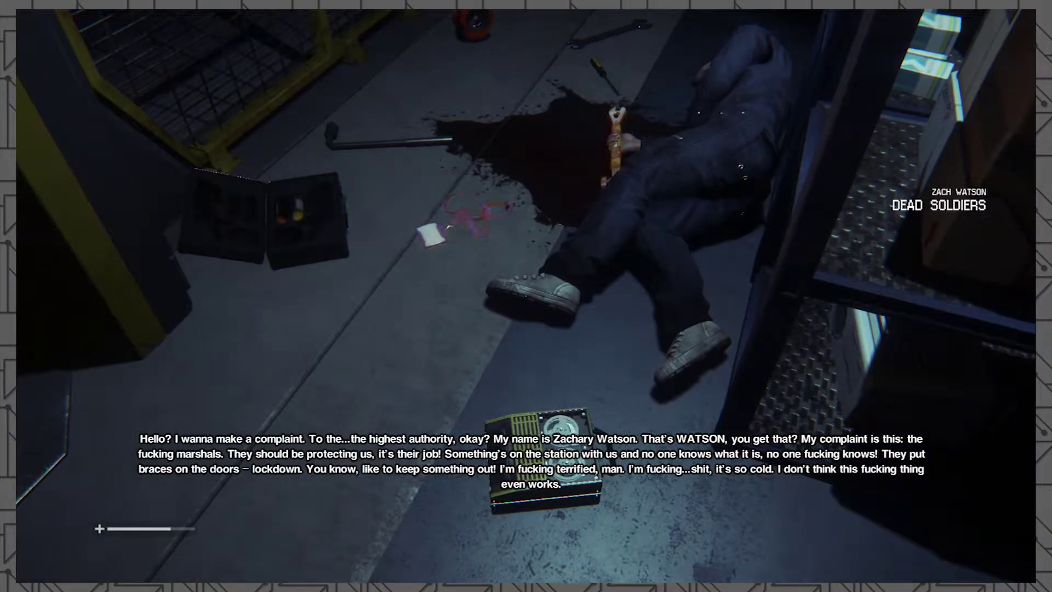
key(w)
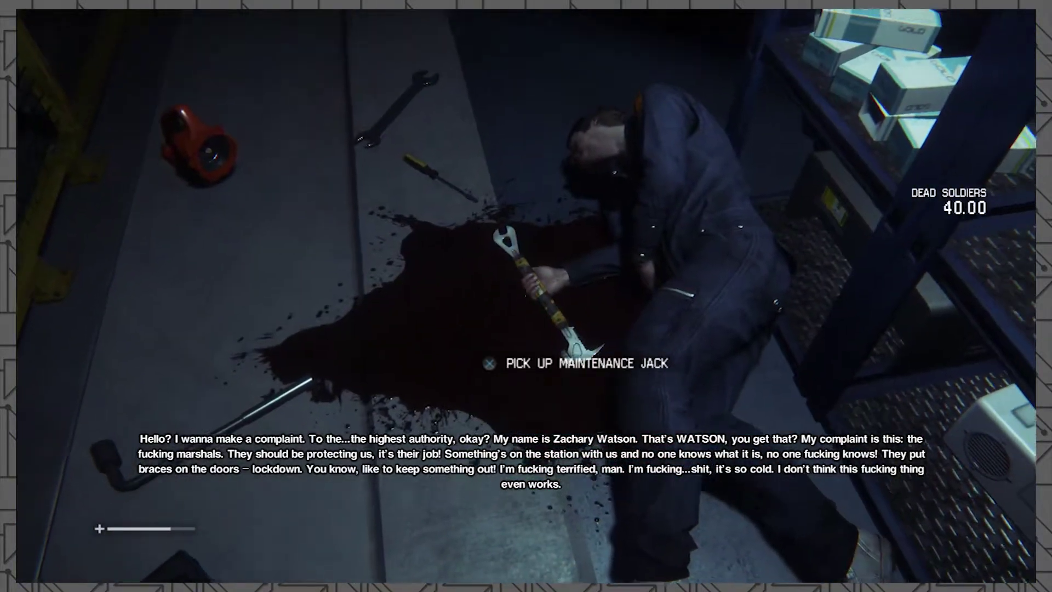
key(e)
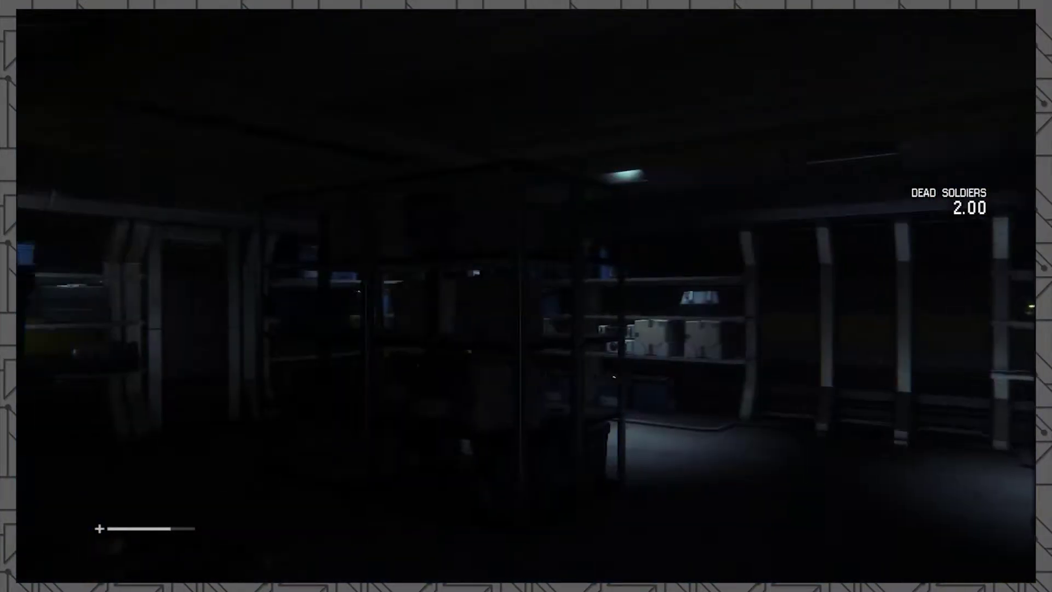
key(w)
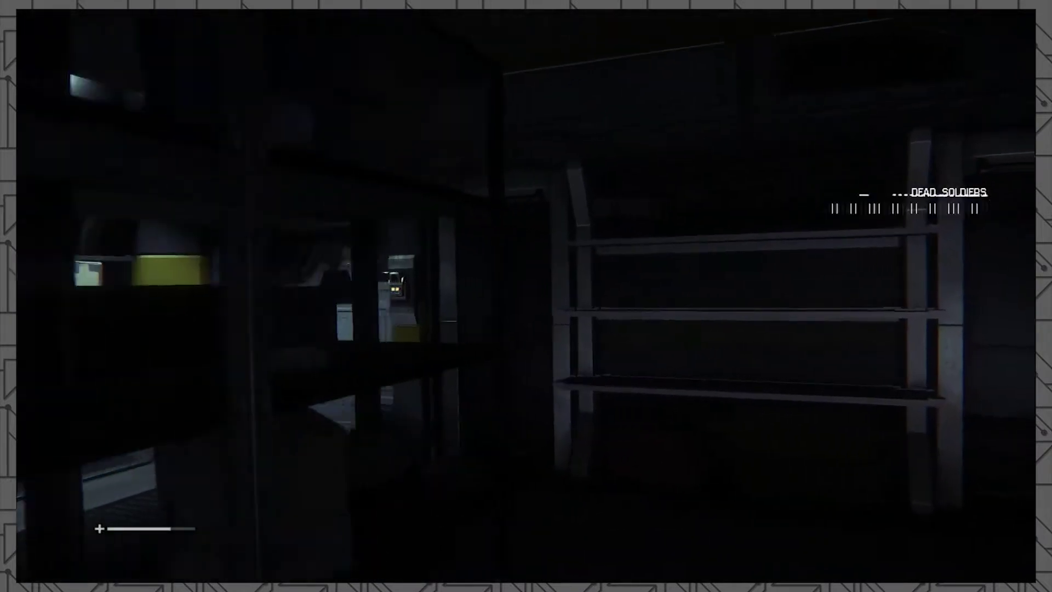
key(w)
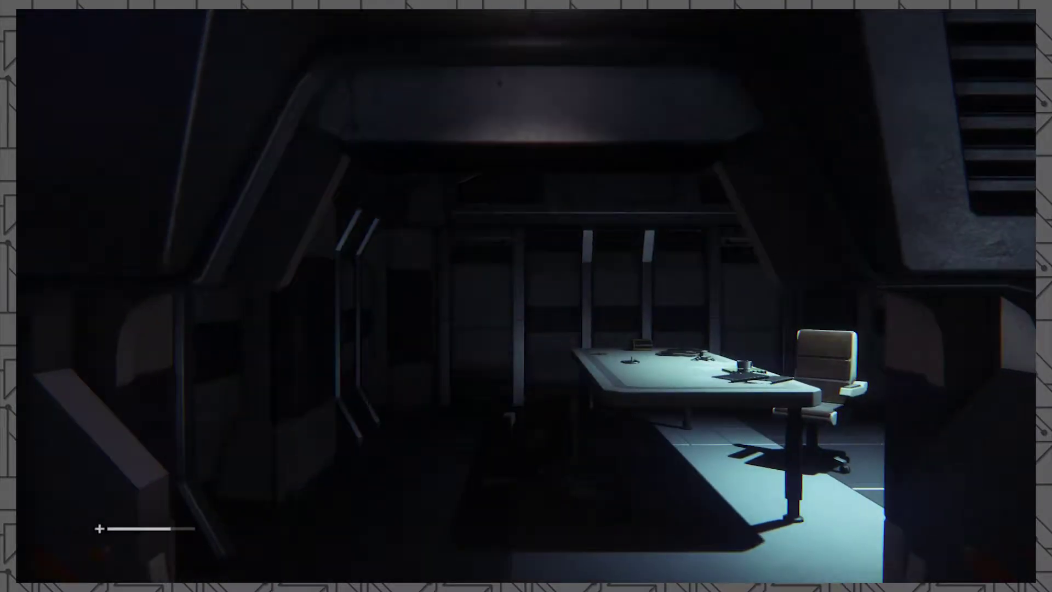
key(w)
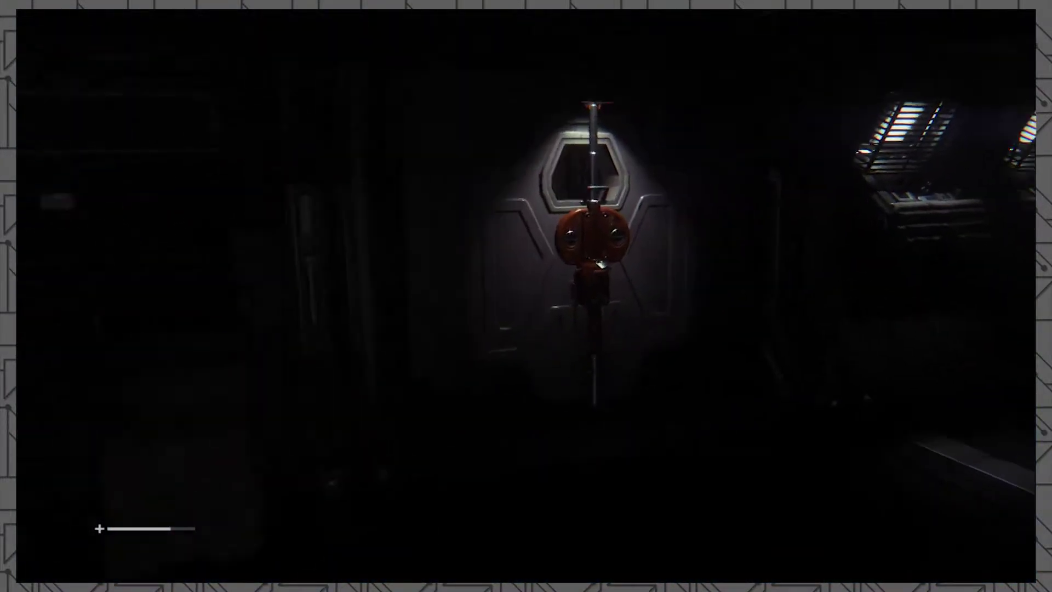
key(e)
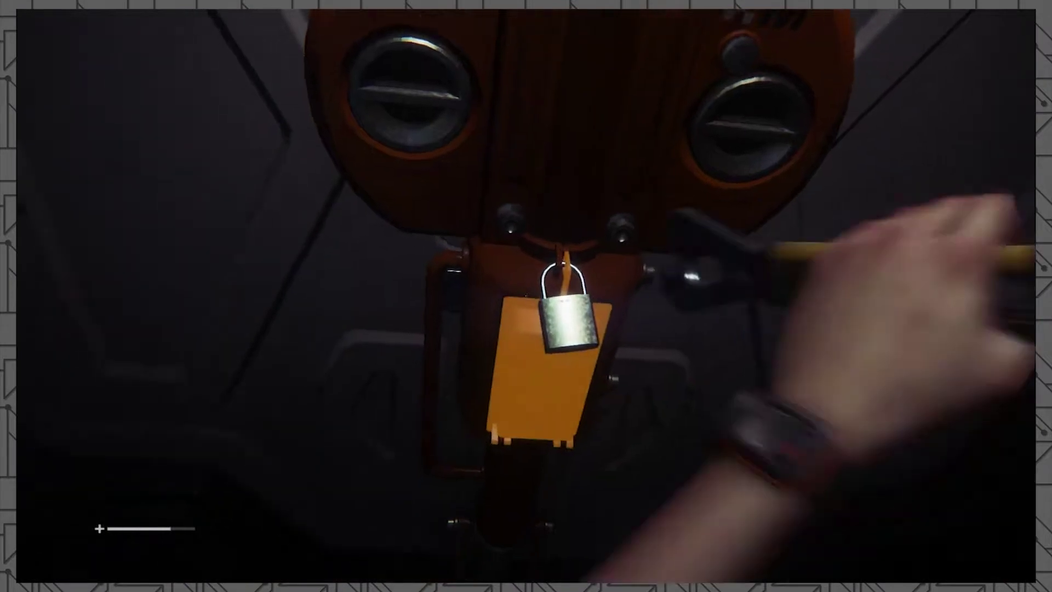